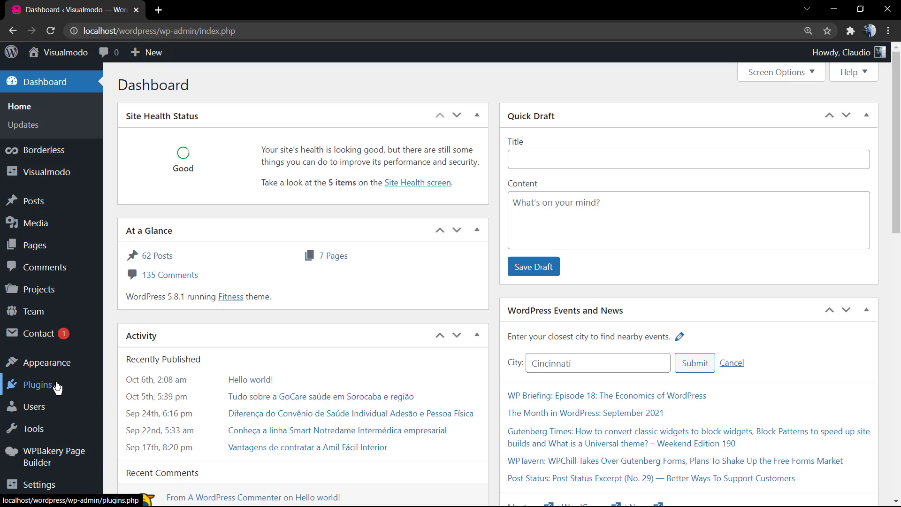
Step: Search the Add New plugins directory for 'use any font'
{"action": "mouse_move", "coordinate": [57, 387]}
{"action": "left_click", "coordinate": [142, 407]}
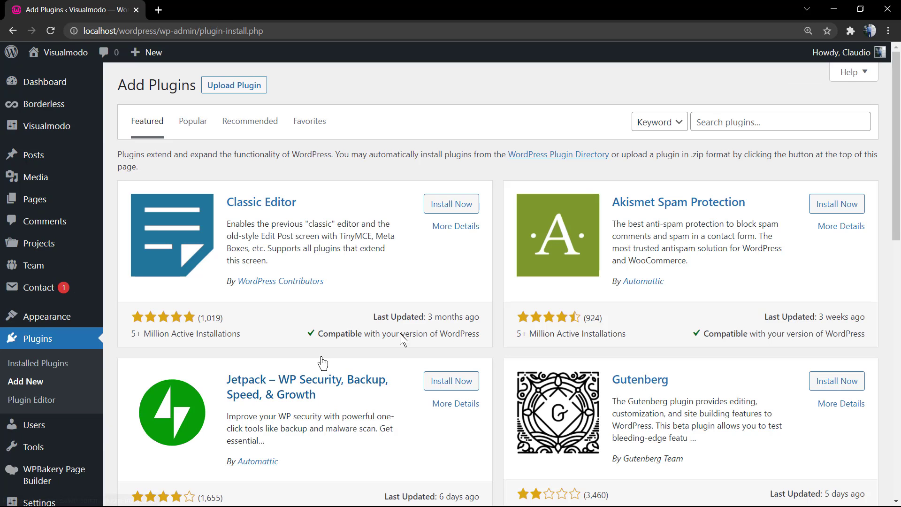
{"action": "left_click", "coordinate": [716, 128]}
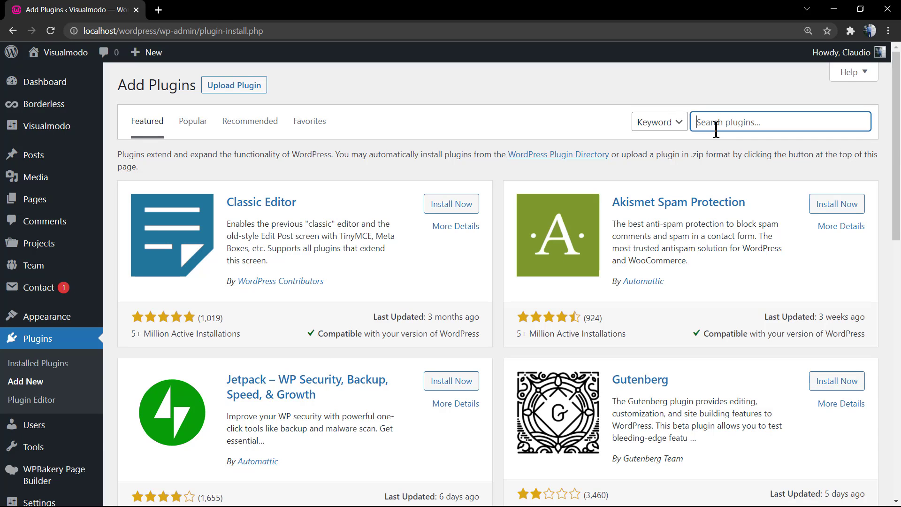
{"action": "type", "text": "us"}
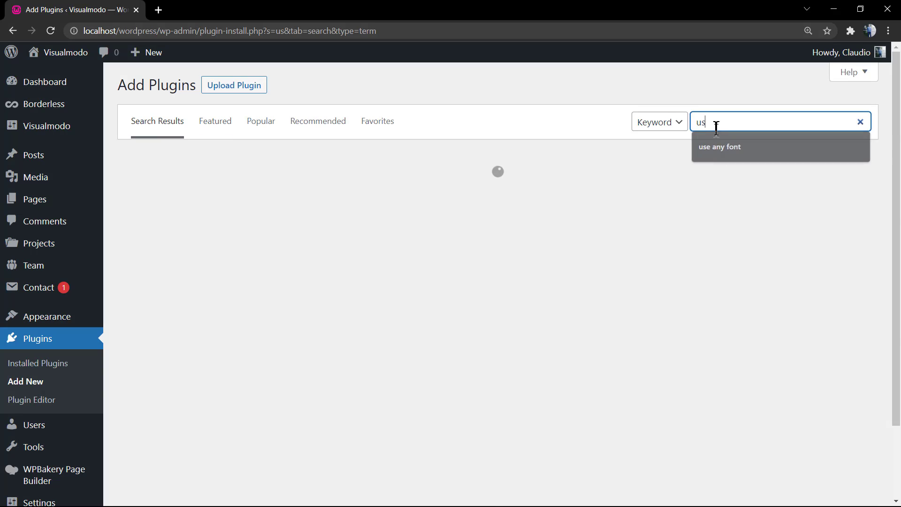
{"action": "key", "text": "Down"}
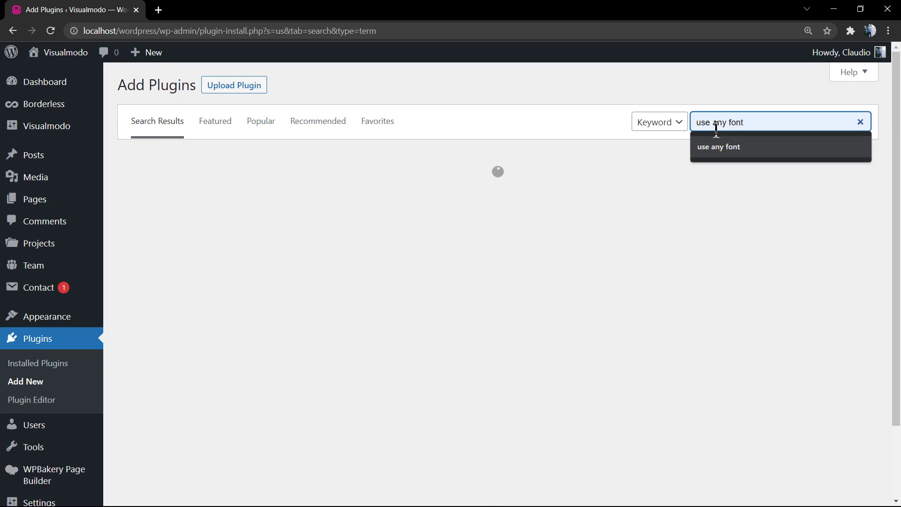
{"action": "left_click", "coordinate": [746, 155]}
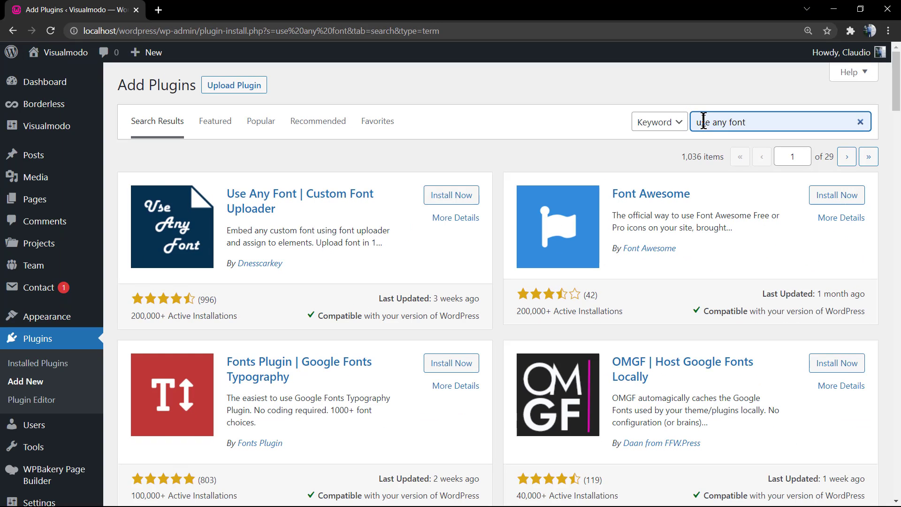
Step: Highlight the result's author Dnesscarkey, Last Updated label and 200,000+ Active Installations figure
{"action": "left_click_drag", "start_coordinate": [287, 265], "coordinate": [253, 266]}
{"action": "left_click_drag", "start_coordinate": [378, 298], "coordinate": [436, 298]}
{"action": "left_click", "coordinate": [244, 323]}
{"action": "left_click_drag", "start_coordinate": [245, 323], "coordinate": [132, 320]}
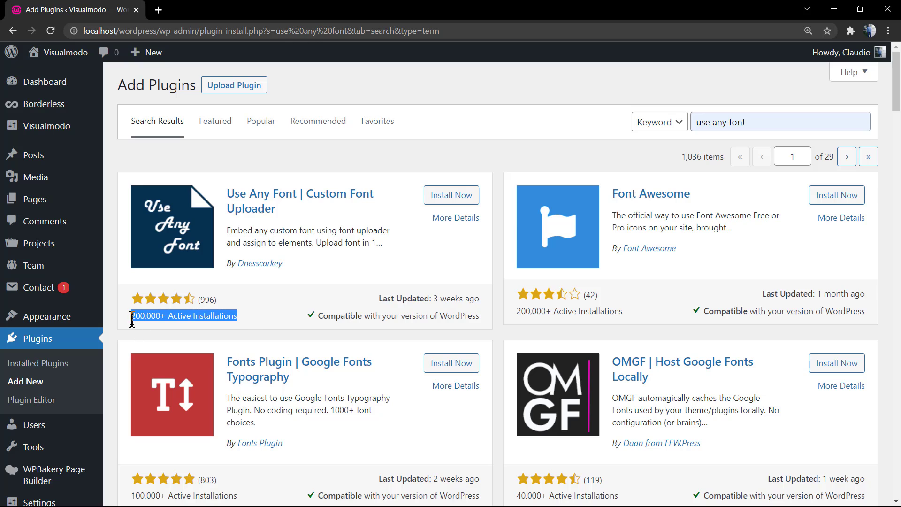
Step: Install Use Any Font | Custom Font Uploader and activate it
{"action": "left_click", "coordinate": [452, 196]}
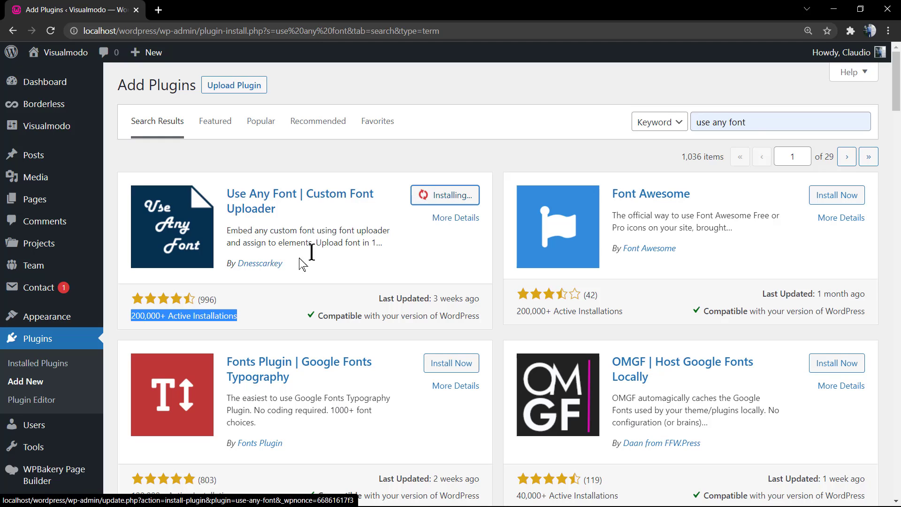
{"action": "left_click", "coordinate": [283, 313]}
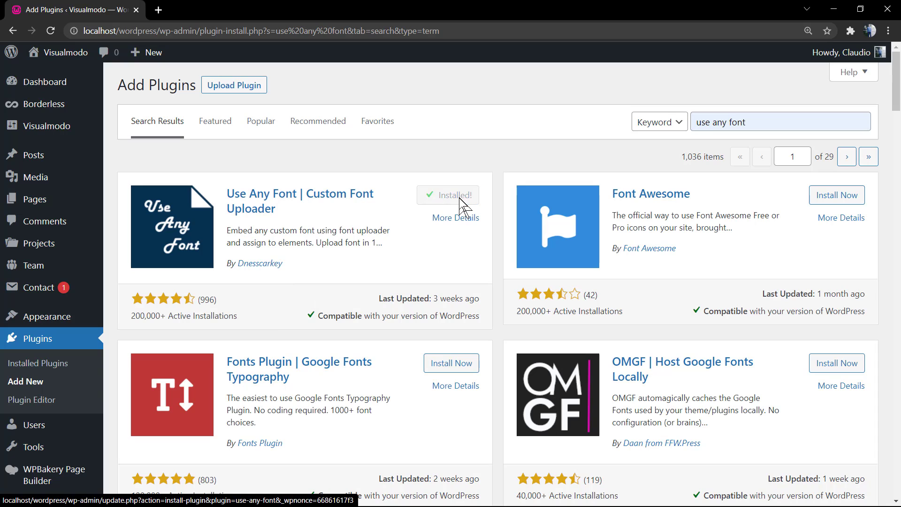
{"action": "left_click", "coordinate": [458, 202]}
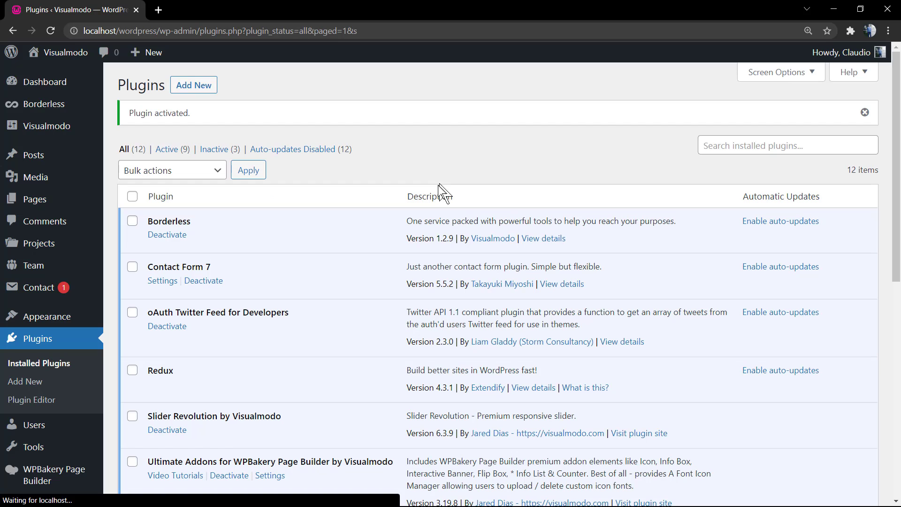
{"action": "scroll", "coordinate": [368, 266], "scroll_direction": "down", "scroll_amount": 6}
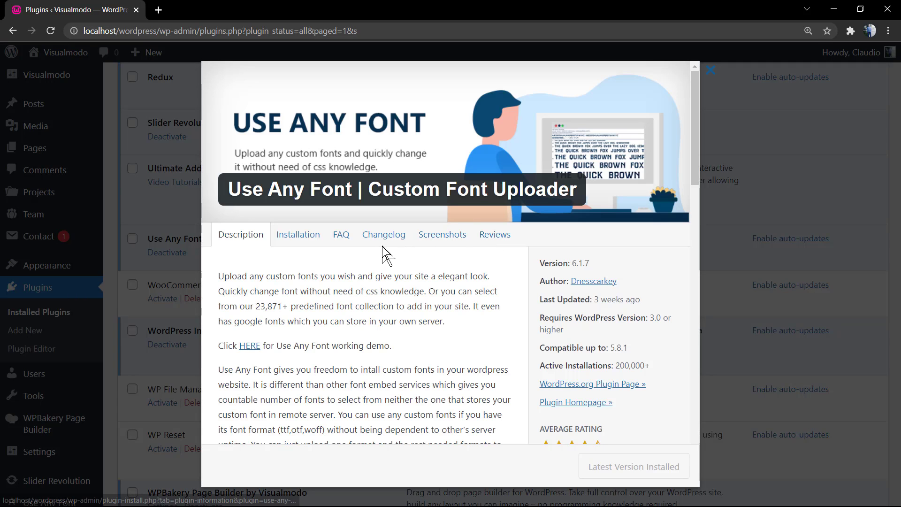
{"action": "left_click", "coordinate": [120, 291]}
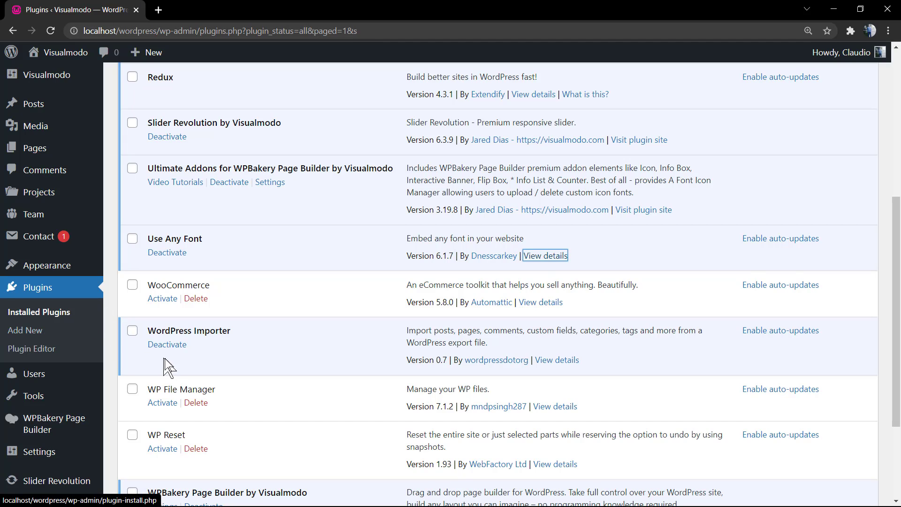
{"action": "scroll", "coordinate": [173, 364], "scroll_direction": "down", "scroll_amount": 1}
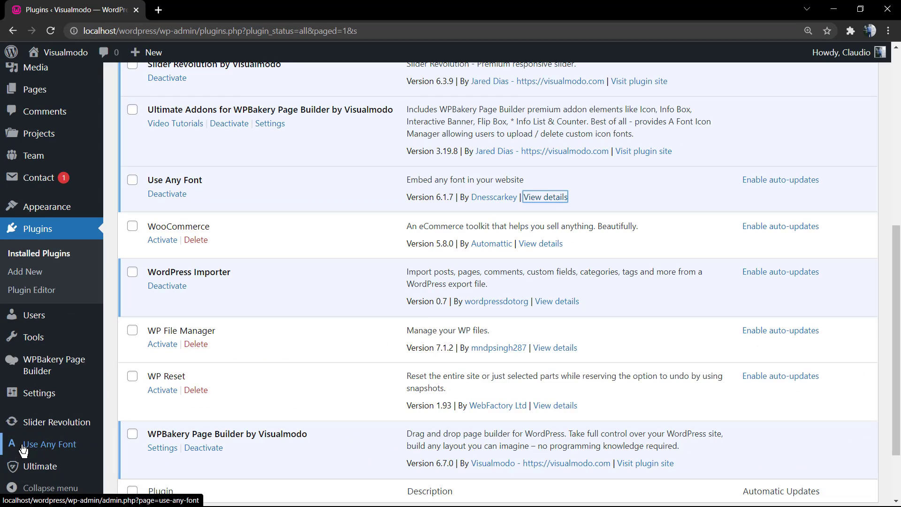
Step: Go to Use Any Font's API Key tab and highlight the note about needing a key
{"action": "left_click", "coordinate": [23, 447]}
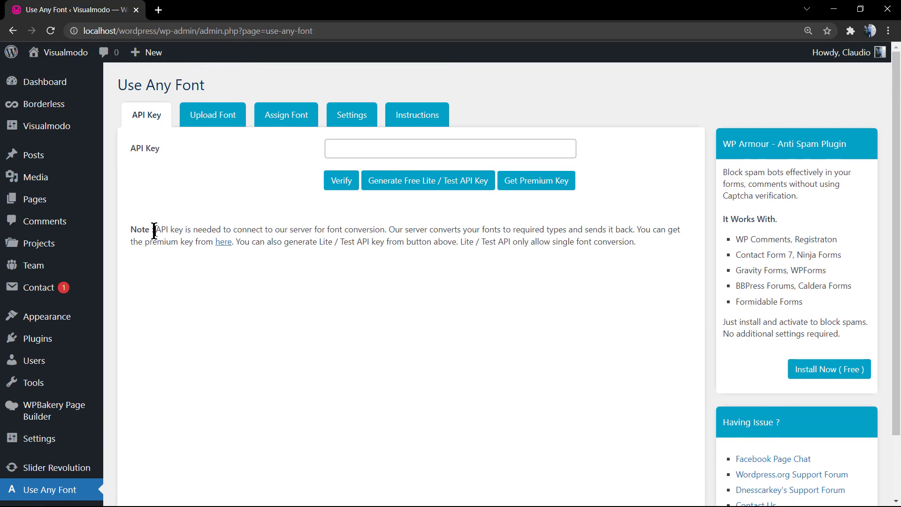
{"action": "left_click_drag", "start_coordinate": [154, 229], "coordinate": [465, 244]}
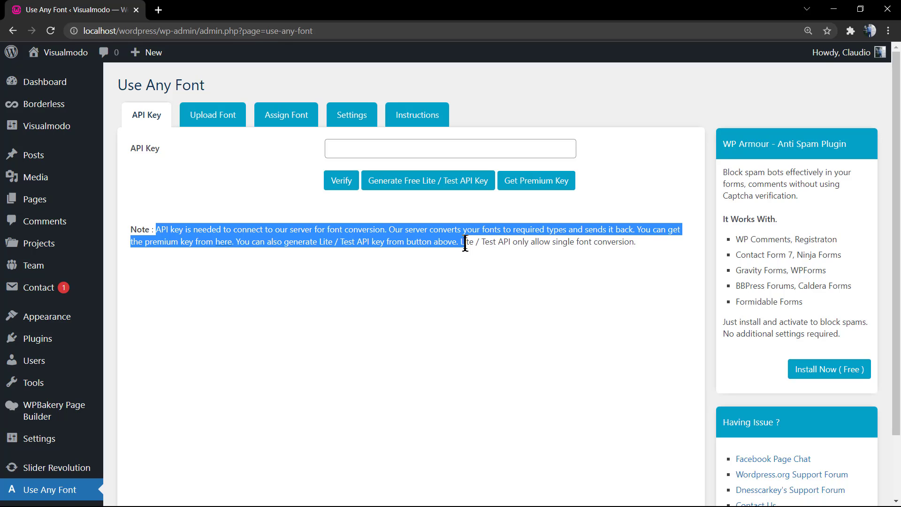
{"action": "triple_click", "coordinate": [464, 243]}
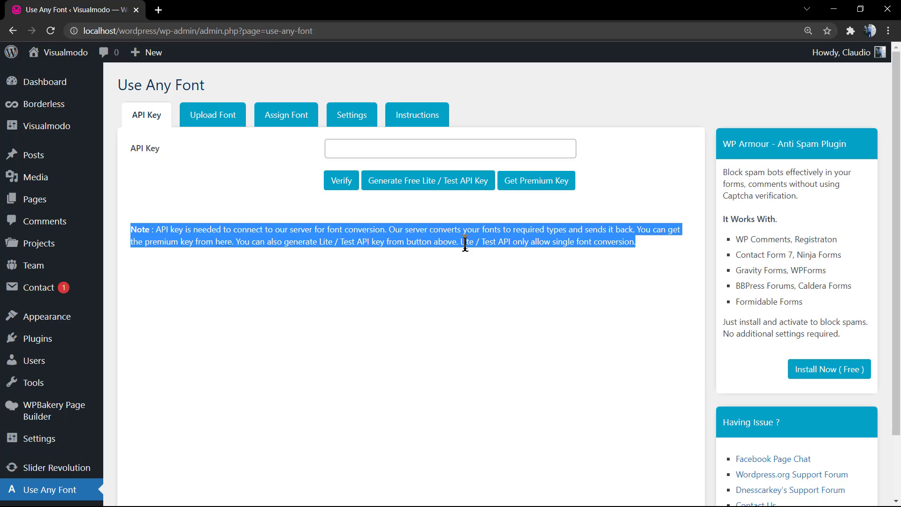
{"action": "left_click", "coordinate": [465, 243]}
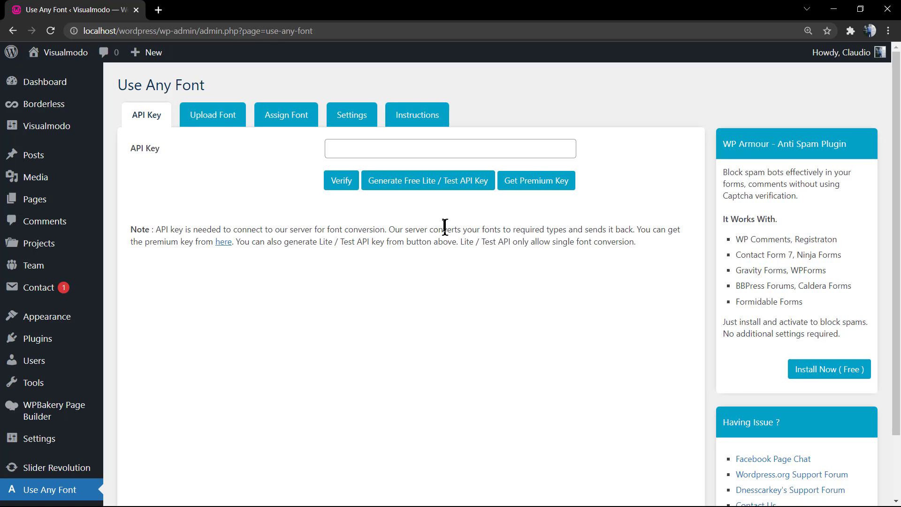
Step: Generate a free Lite / Test API key and verify it until it shows Active
{"action": "left_click", "coordinate": [416, 187]}
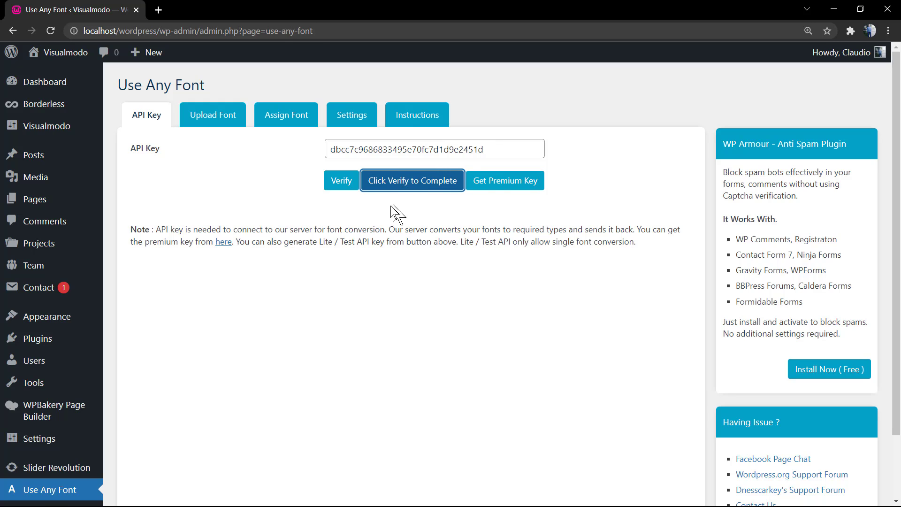
{"action": "left_click", "coordinate": [337, 180]}
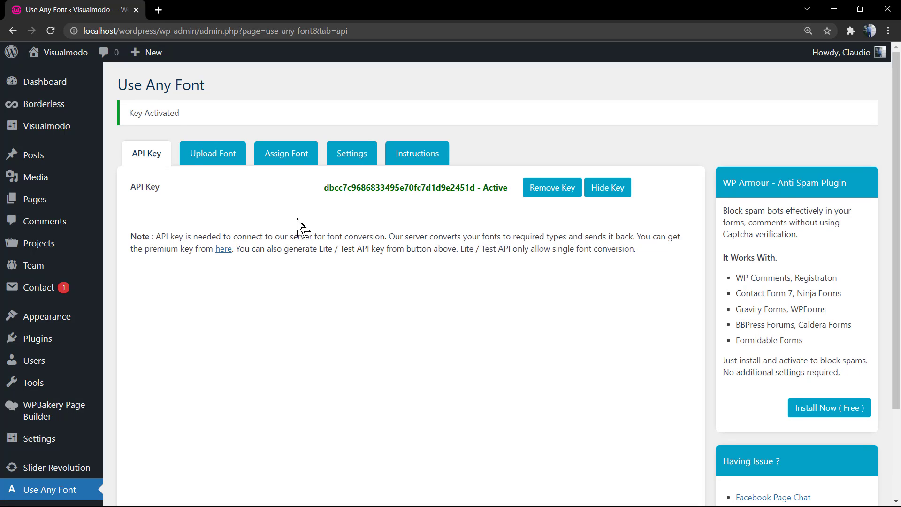
{"action": "scroll", "coordinate": [297, 225], "scroll_direction": "down", "scroll_amount": 1}
{"action": "scroll", "coordinate": [297, 227], "scroll_direction": "up", "scroll_amount": 1}
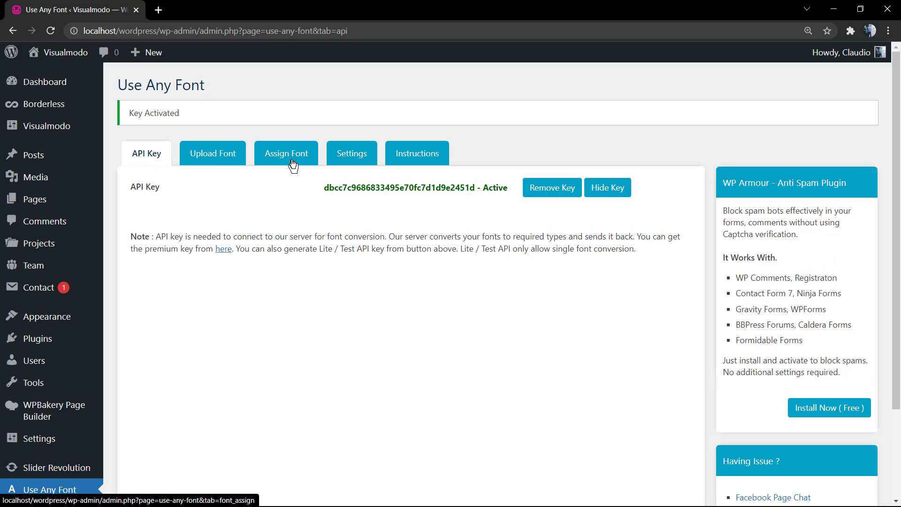
Step: Switch to the Instructions tab and highlight the API key note and font upload lines
{"action": "left_click", "coordinate": [398, 158]}
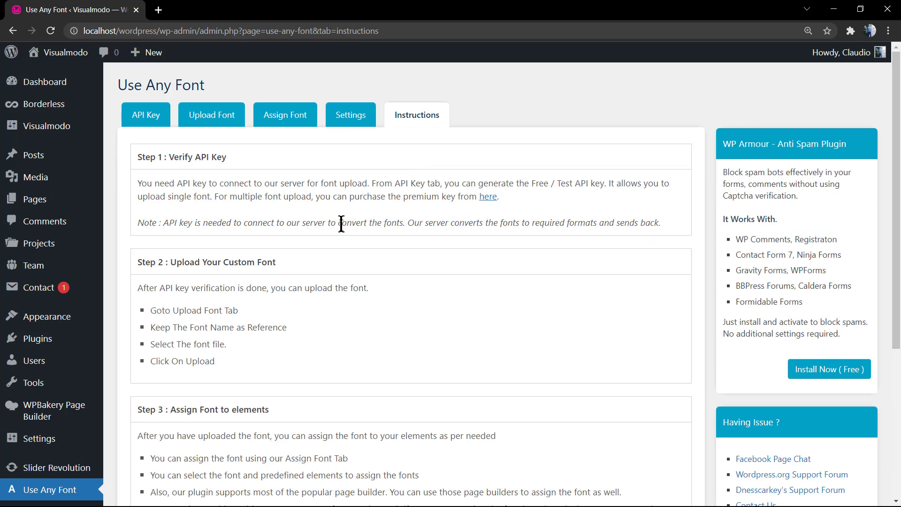
{"action": "triple_click", "coordinate": [185, 227]}
{"action": "left_click", "coordinate": [188, 308]}
{"action": "double_click", "coordinate": [188, 310]}
{"action": "left_click", "coordinate": [190, 314]}
{"action": "triple_click", "coordinate": [173, 343]}
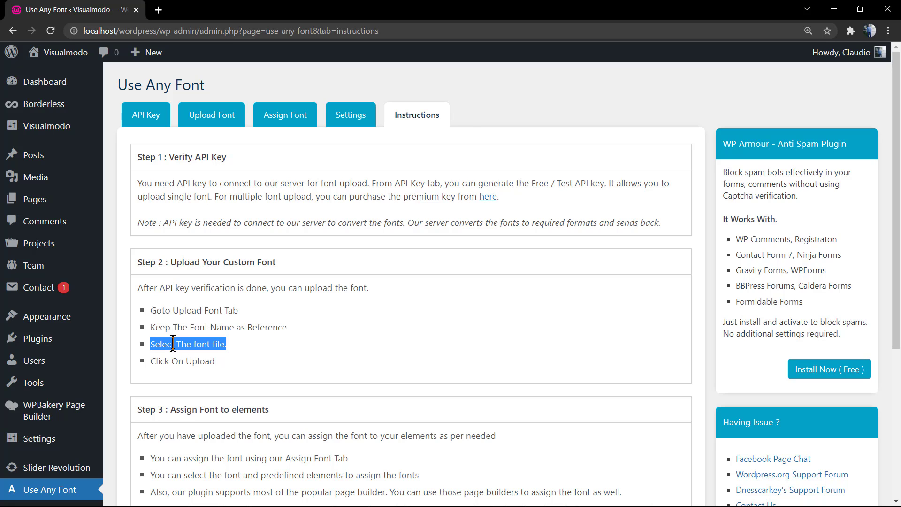
{"action": "triple_click", "coordinate": [176, 362]}
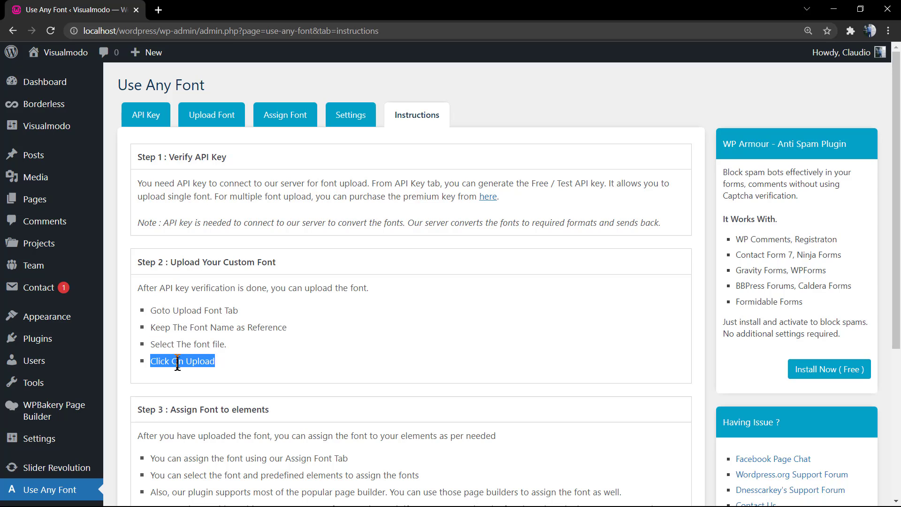
{"action": "left_click", "coordinate": [178, 362]}
Step: Scroll down and highlight the opening sentence of Step 3 on assigning fonts
{"action": "scroll", "coordinate": [184, 352], "scroll_direction": "down", "scroll_amount": 3}
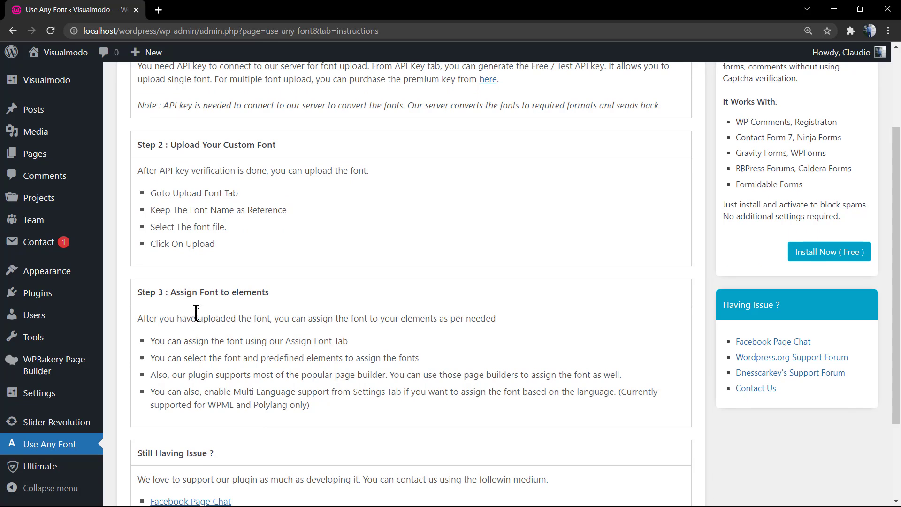
{"action": "triple_click", "coordinate": [199, 315]}
{"action": "scroll", "coordinate": [200, 316], "scroll_direction": "down", "scroll_amount": 3}
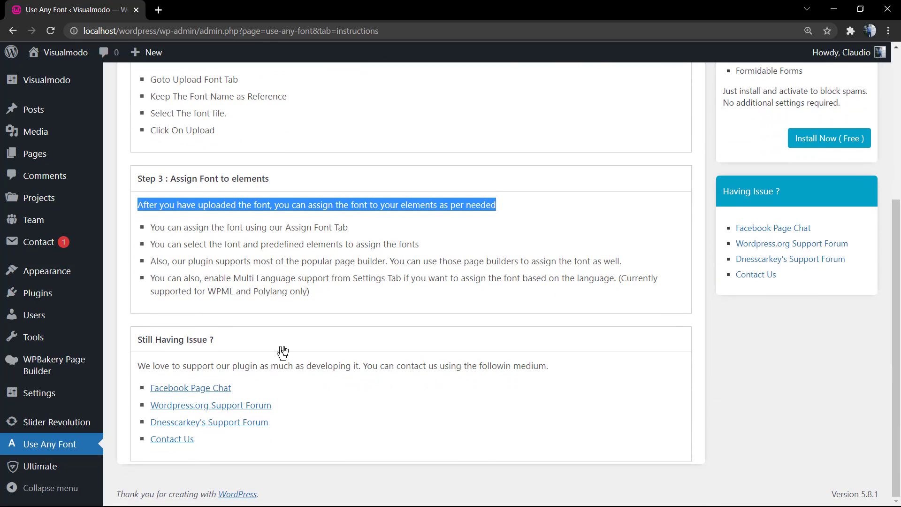
{"action": "scroll", "coordinate": [286, 349], "scroll_direction": "up", "scroll_amount": 6}
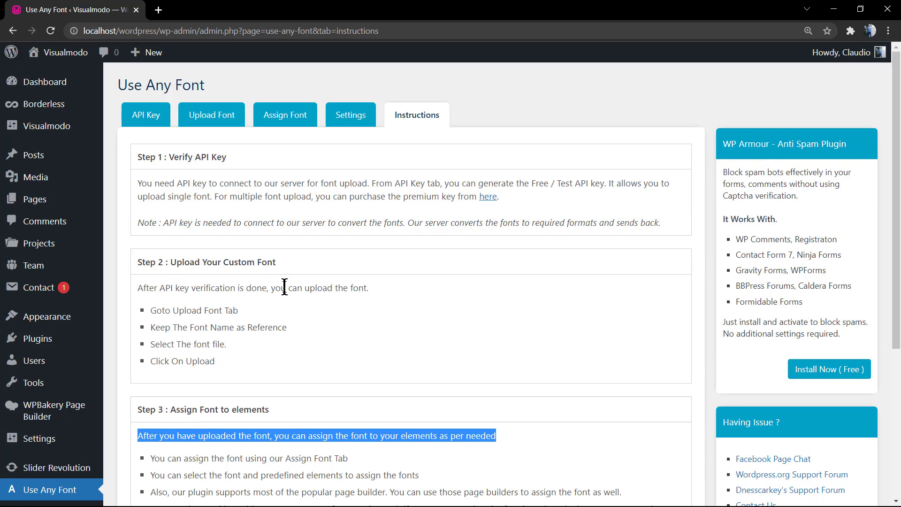
Step: On the Settings tab, check the dropdowns, keeping both options at No and Font Display at auto
{"action": "left_click", "coordinate": [350, 117]}
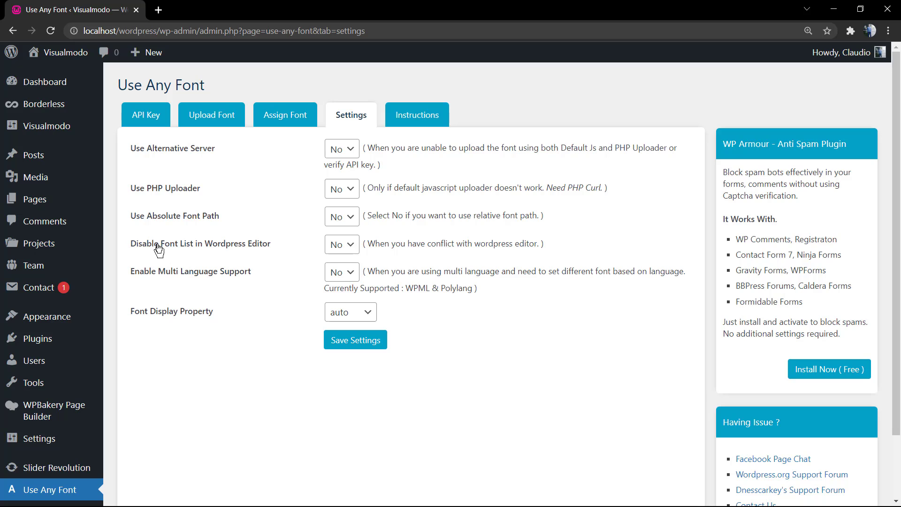
{"action": "left_click", "coordinate": [349, 252]}
{"action": "left_click", "coordinate": [349, 252]}
{"action": "left_click", "coordinate": [338, 275]}
{"action": "left_click", "coordinate": [337, 272]}
{"action": "left_click", "coordinate": [338, 313]}
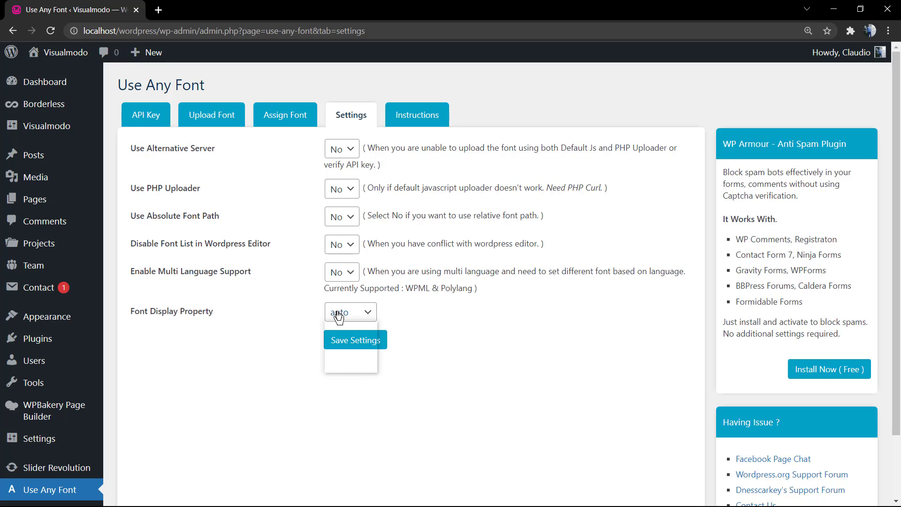
{"action": "left_click", "coordinate": [339, 328]}
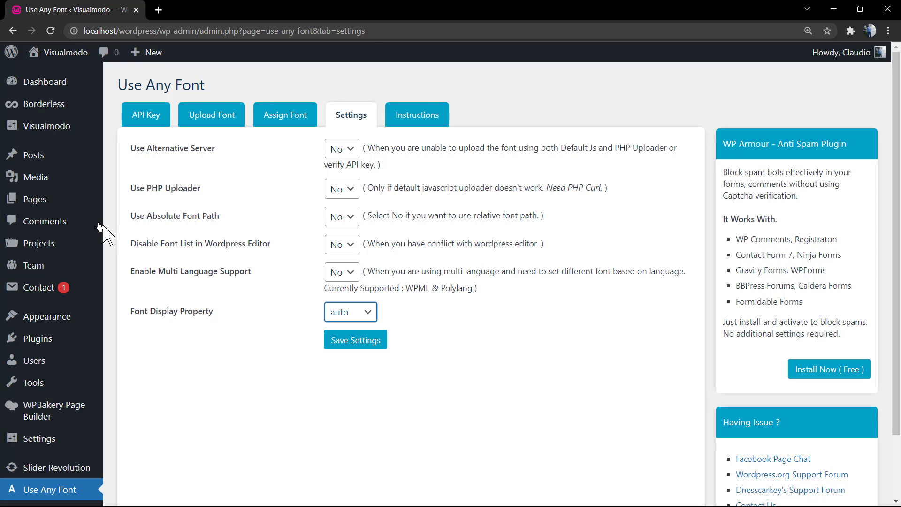
Step: Choose Posts > Add New from the admin sidebar
{"action": "mouse_move", "coordinate": [39, 155]}
{"action": "left_click", "coordinate": [137, 176]}
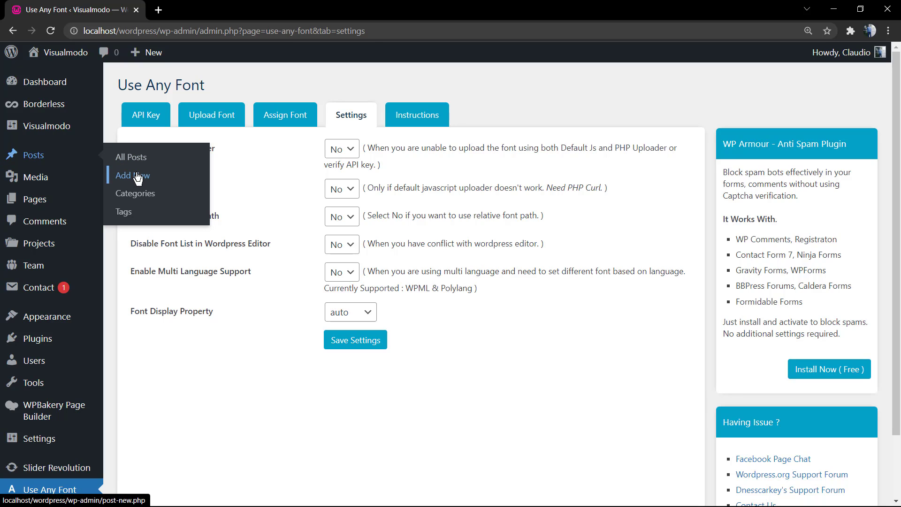